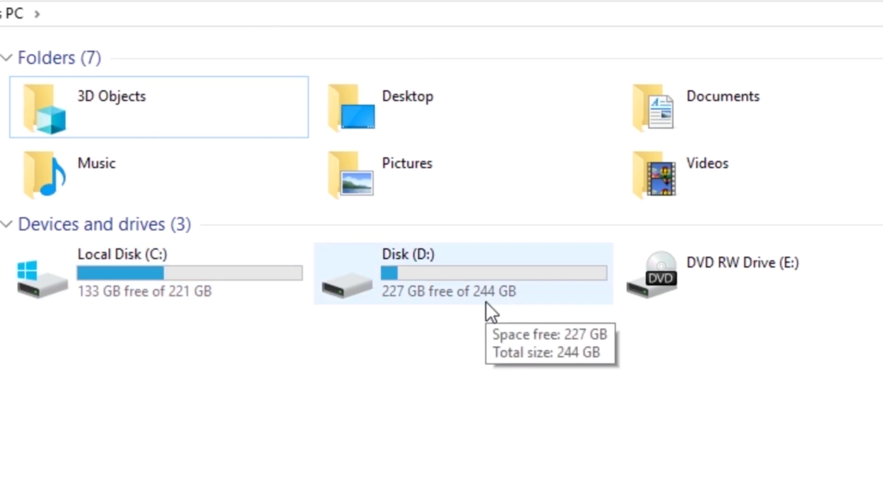
{"action": "double_click", "coordinate": [465, 279]}
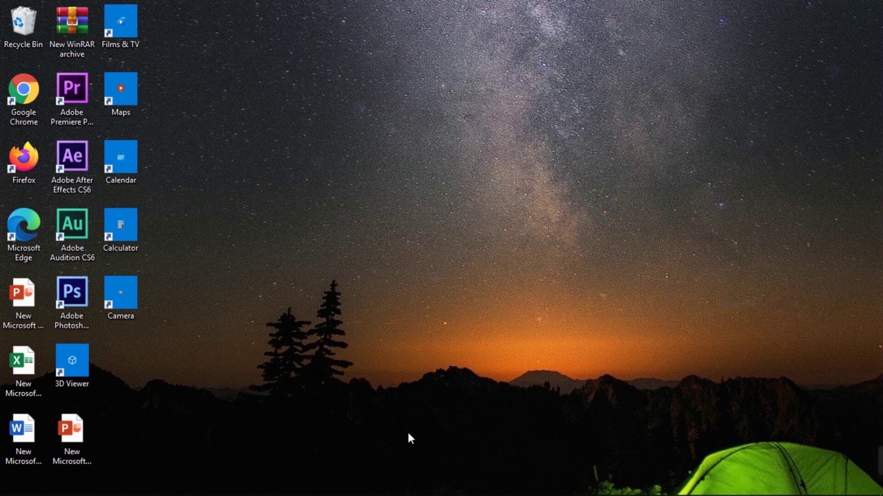
- Check the sizes of the C: and D: drives under This PC in File Explorer and close the window
{"action": "mouse_move", "coordinate": [276, 493]}
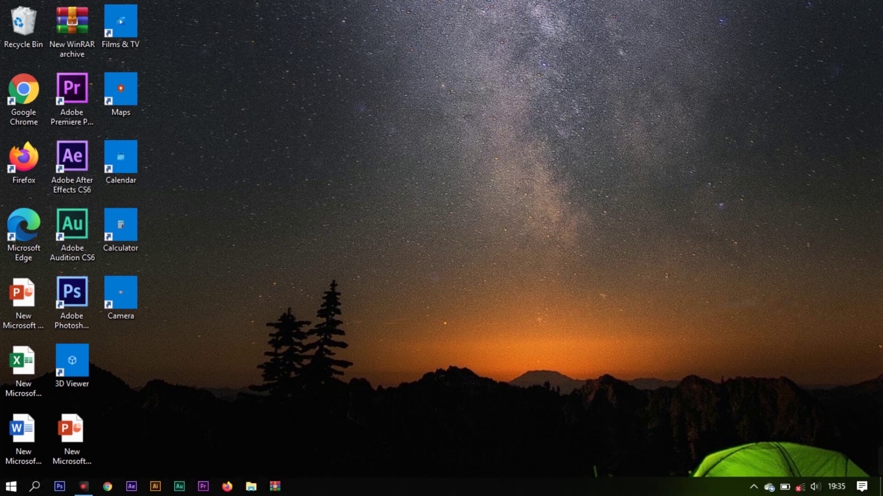
{"action": "left_click", "coordinate": [252, 486]}
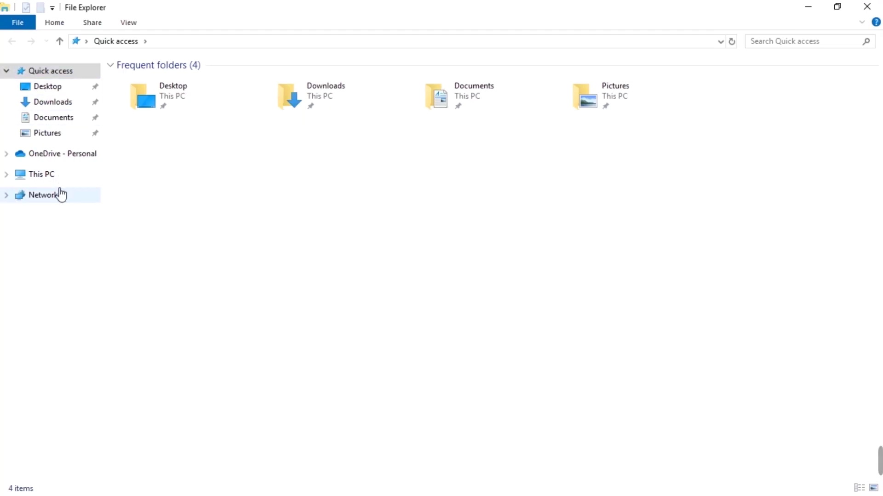
{"action": "left_click", "coordinate": [54, 177]}
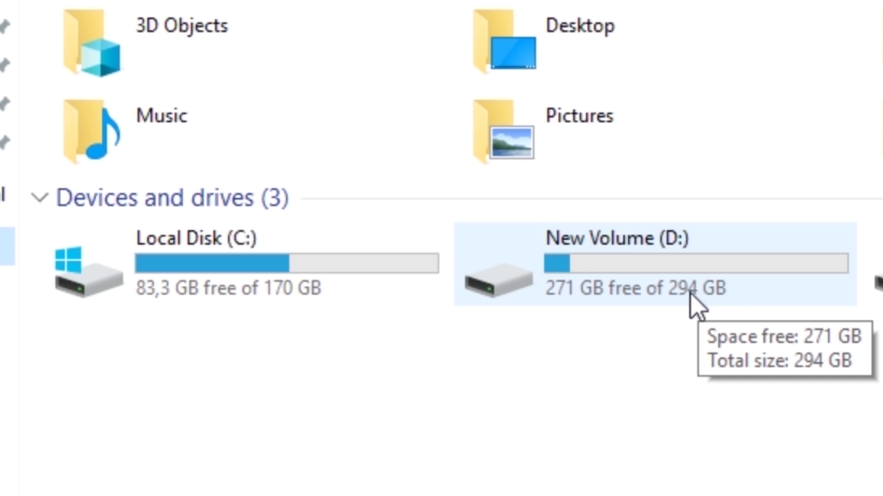
{"action": "mouse_move", "coordinate": [298, 295]}
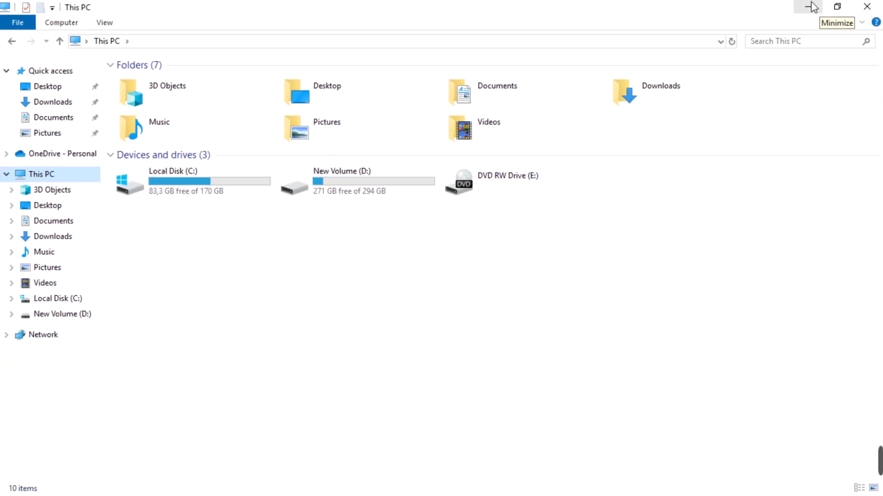
{"action": "left_click", "coordinate": [867, 6]}
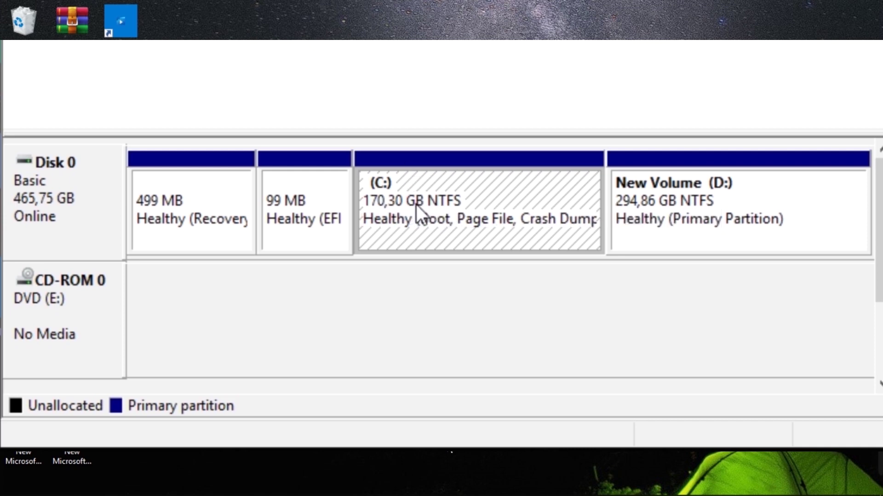
{"action": "left_click", "coordinate": [688, 206]}
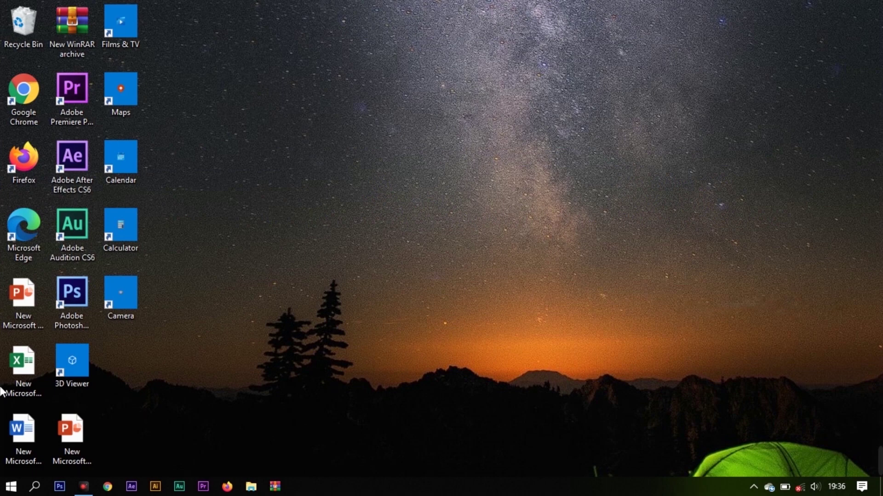
- Search Windows for "disk m" and open "Create and format hard disk partitions"
{"action": "left_click", "coordinate": [36, 488]}
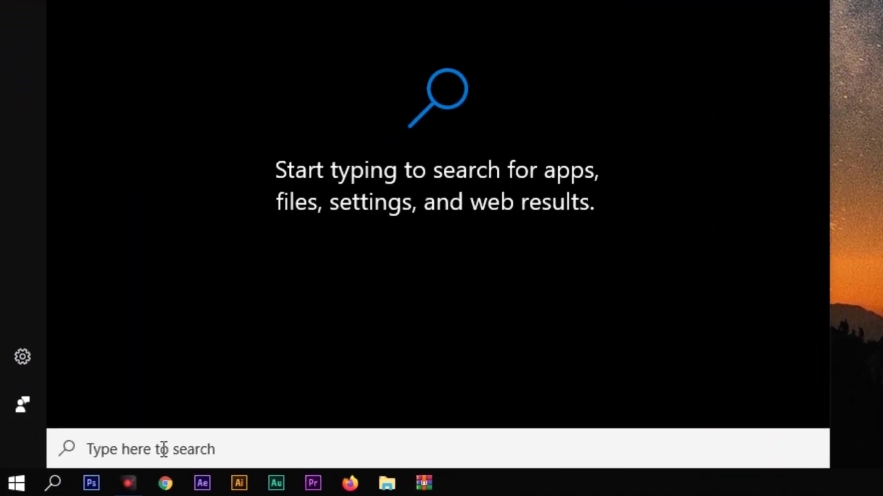
{"action": "type", "text": "di"}
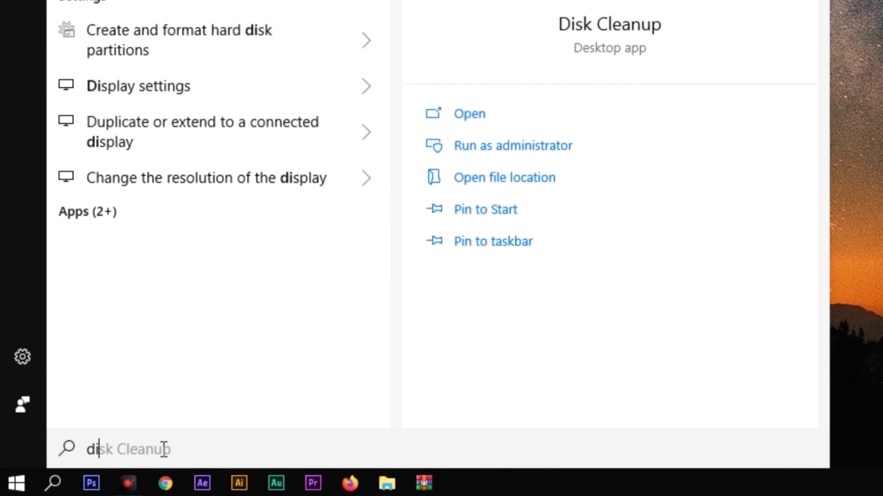
{"action": "type", "text": "sk"}
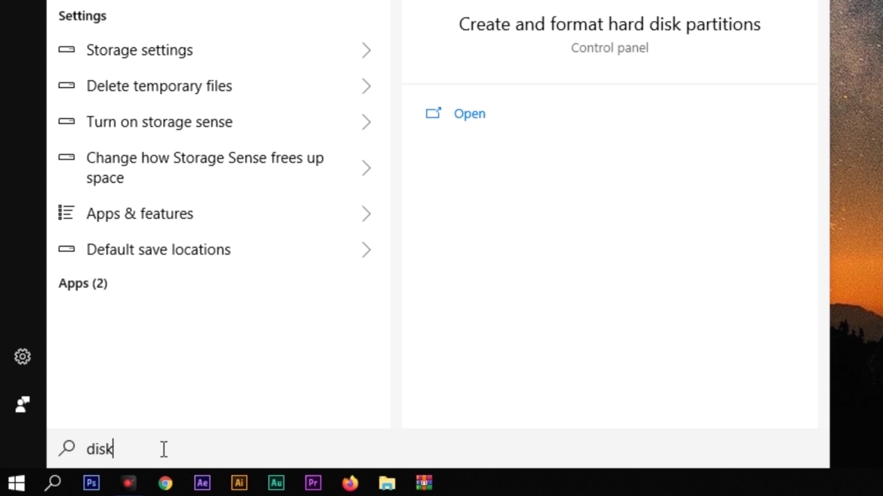
{"action": "type", "text": " m"}
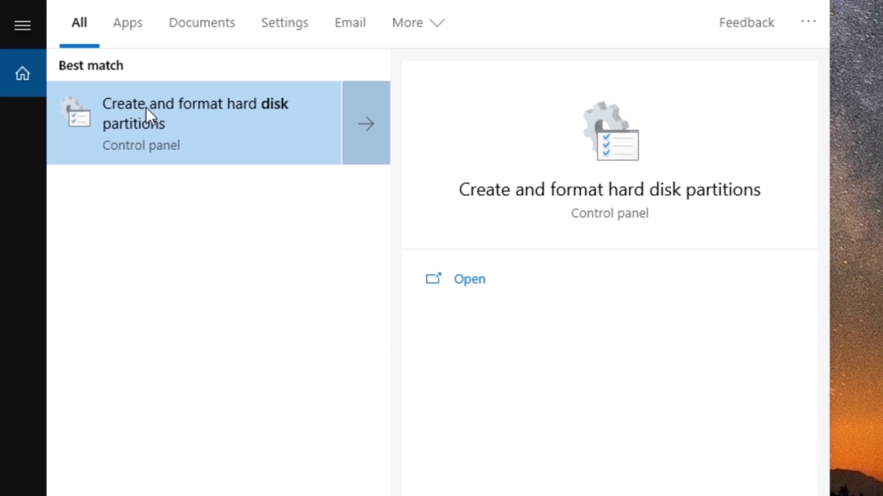
{"action": "left_click", "coordinate": [259, 108]}
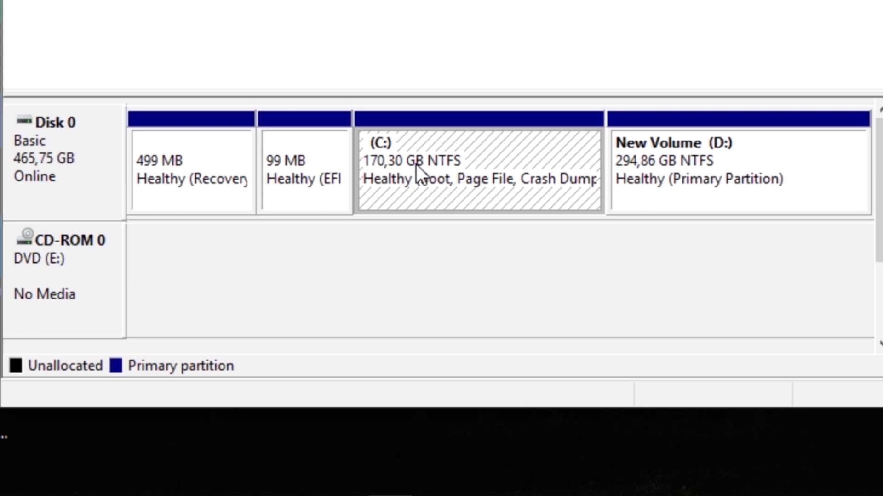
- Shrink the New Volume (D:) partition by 249980 MB
{"action": "left_click", "coordinate": [688, 167]}
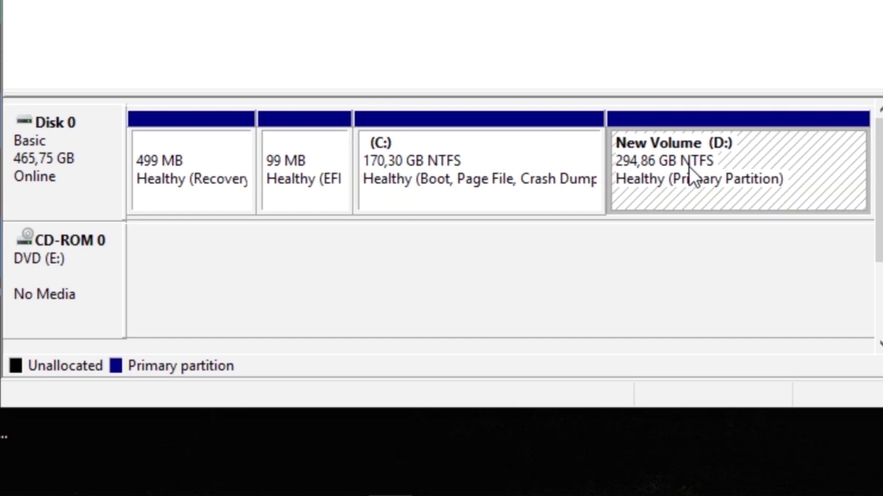
{"action": "right_click", "coordinate": [689, 166]}
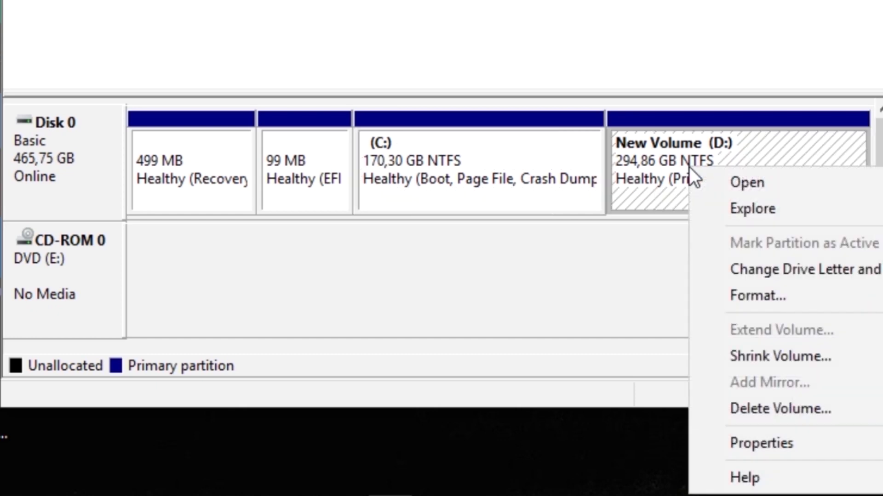
{"action": "left_click", "coordinate": [800, 358]}
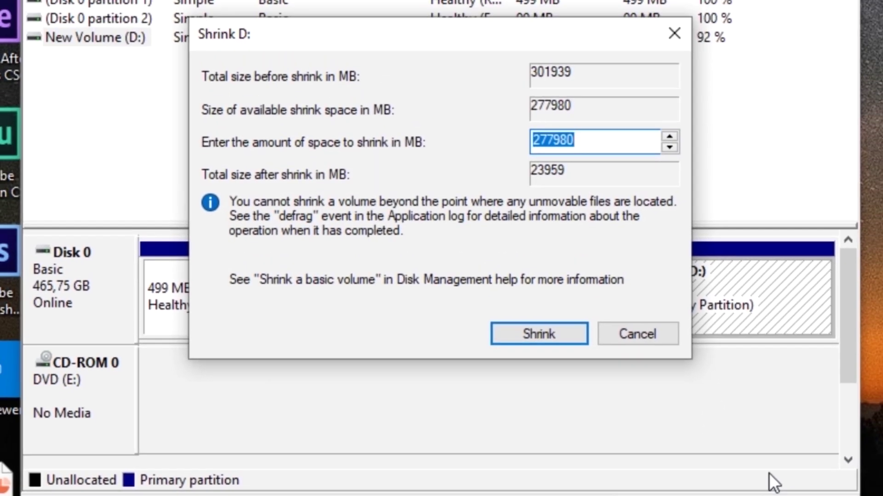
{"action": "left_click", "coordinate": [549, 140]}
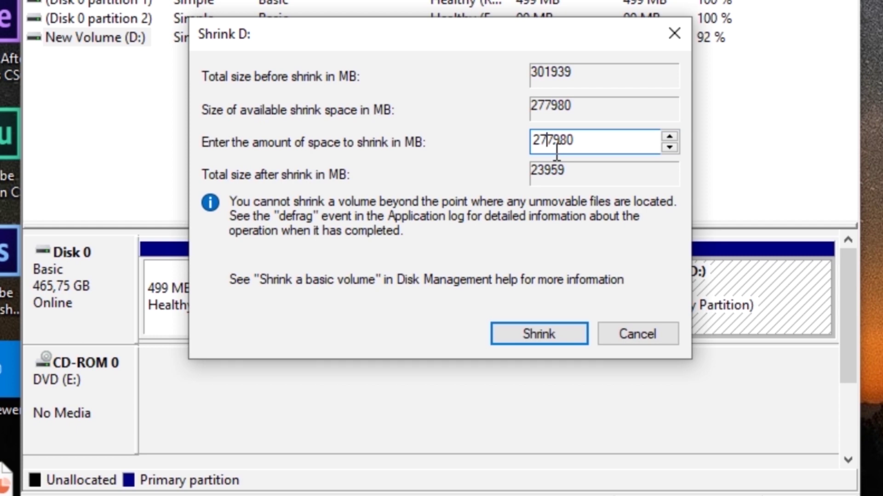
{"action": "key", "text": "BackSpace"}
{"action": "type", "text": "4"}
{"action": "key", "text": "Right"}
{"action": "key", "text": "BackSpace"}
{"action": "type", "text": "9"}
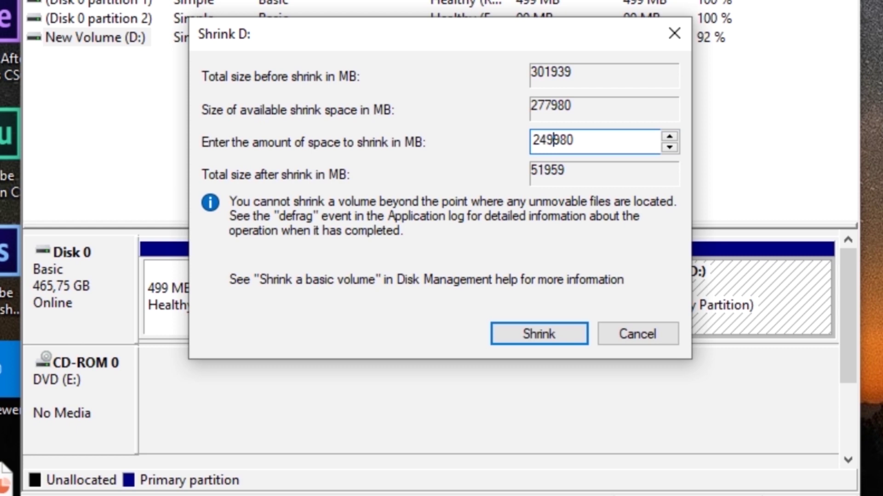
{"action": "left_click", "coordinate": [537, 334]}
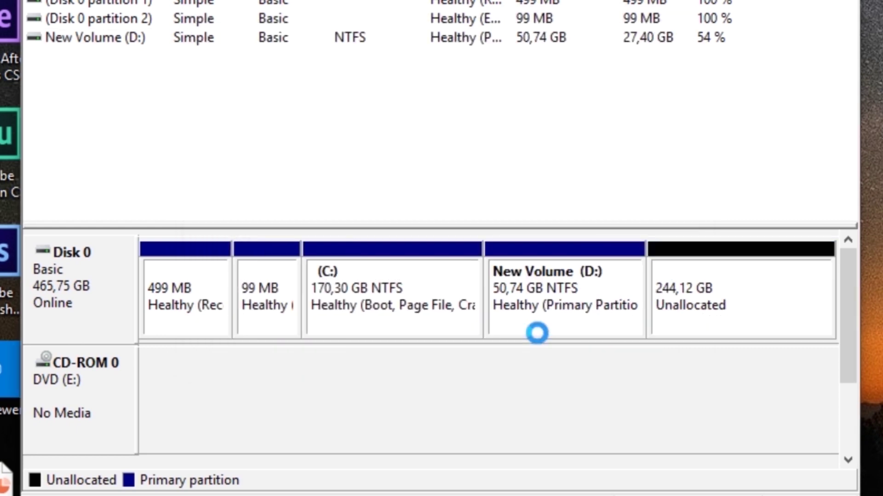
- Set up a new simple volume in Disk 0's unallocated space, using the full 249980 MB and drive letter F
{"action": "left_click", "coordinate": [737, 302]}
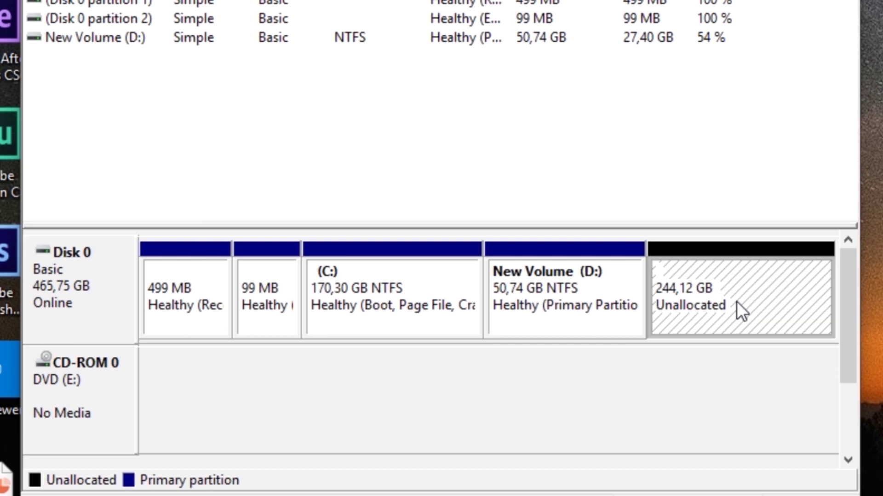
{"action": "left_click", "coordinate": [569, 299]}
{"action": "left_click", "coordinate": [701, 297]}
{"action": "left_click", "coordinate": [561, 270]}
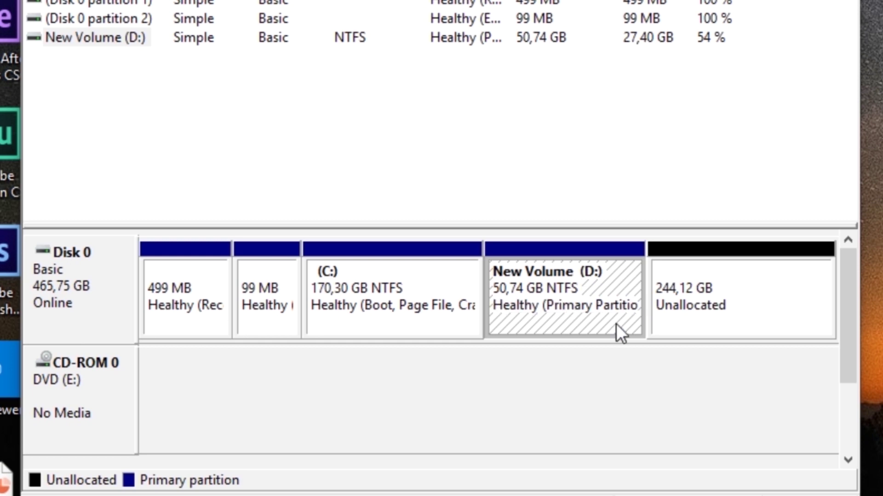
{"action": "left_click", "coordinate": [725, 305]}
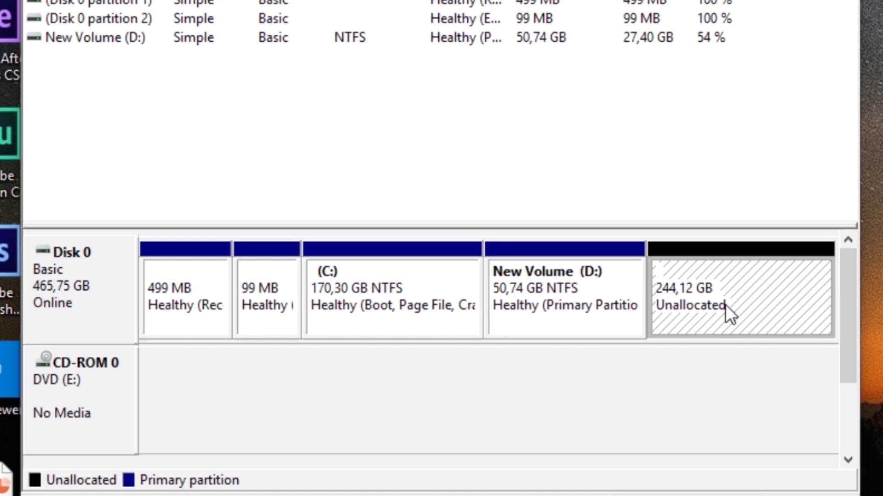
{"action": "right_click", "coordinate": [724, 304]}
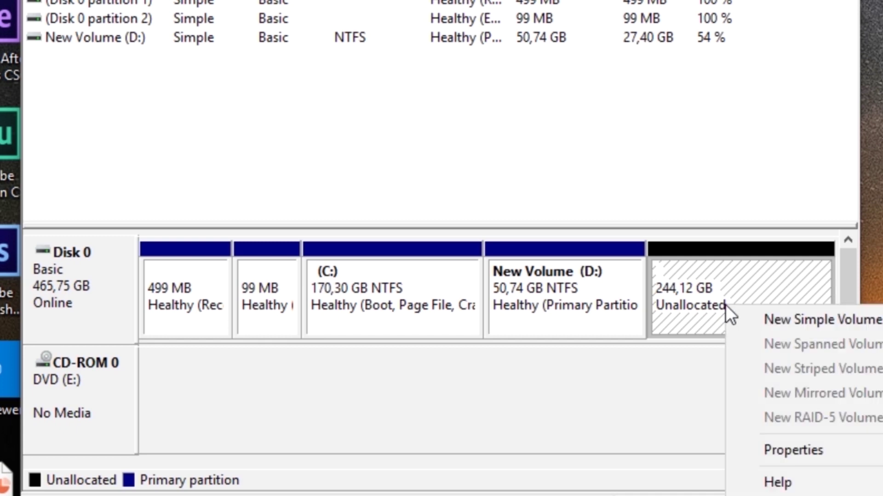
{"action": "left_click", "coordinate": [835, 324]}
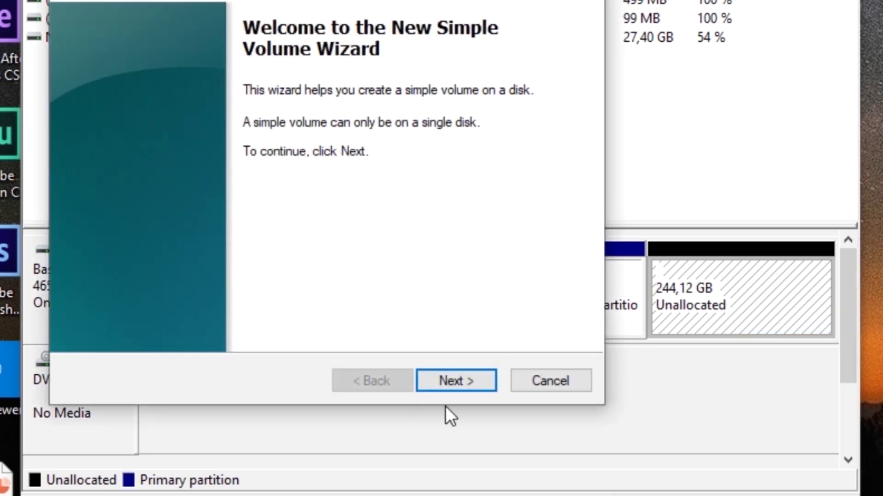
{"action": "left_click", "coordinate": [454, 385]}
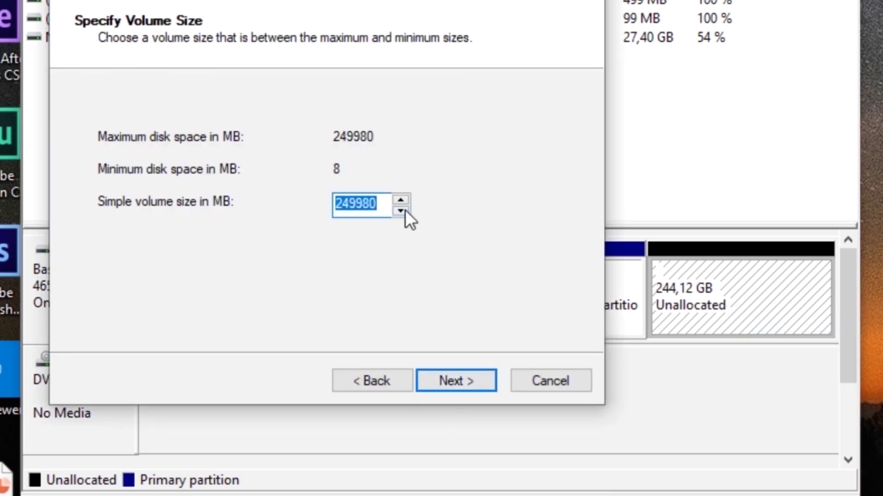
{"action": "left_click", "coordinate": [453, 380]}
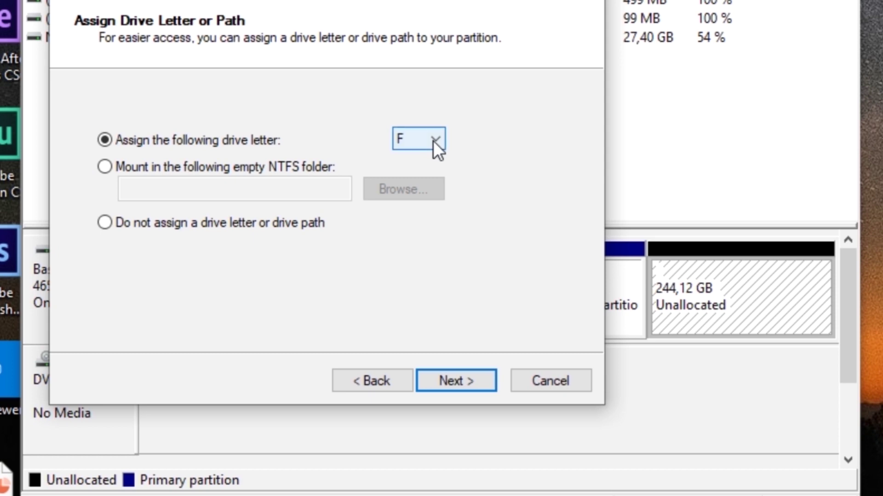
{"action": "left_click", "coordinate": [458, 380]}
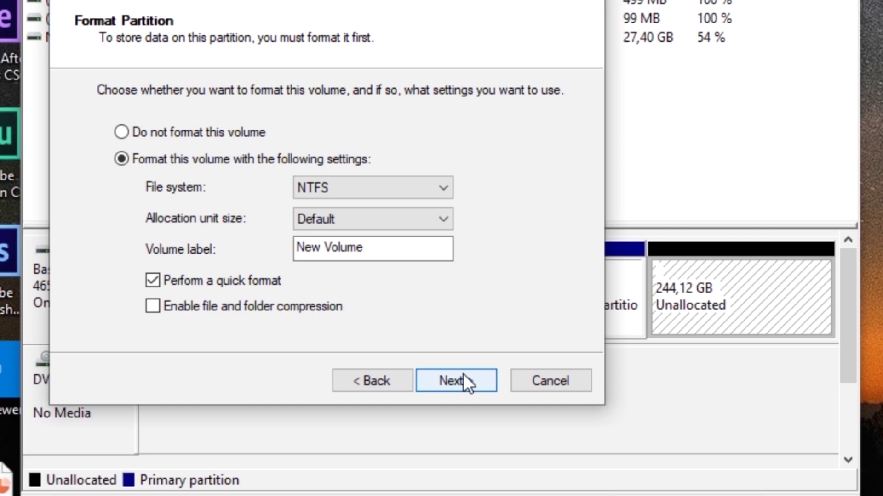
- Label the new volume "Disk", keep NTFS with a quick format, and finish creating it
{"action": "left_click", "coordinate": [402, 247]}
{"action": "key", "text": "BackSpace"}
{"action": "key", "text": "BackSpace"}
{"action": "key", "text": "BackSpace"}
{"action": "key", "text": "BackSpace"}
{"action": "key", "text": "BackSpace"}
{"action": "key", "text": "BackSpace"}
{"action": "key", "text": "BackSpace"}
{"action": "key", "text": "BackSpace"}
{"action": "key", "text": "BackSpace"}
{"action": "key", "text": "BackSpace"}
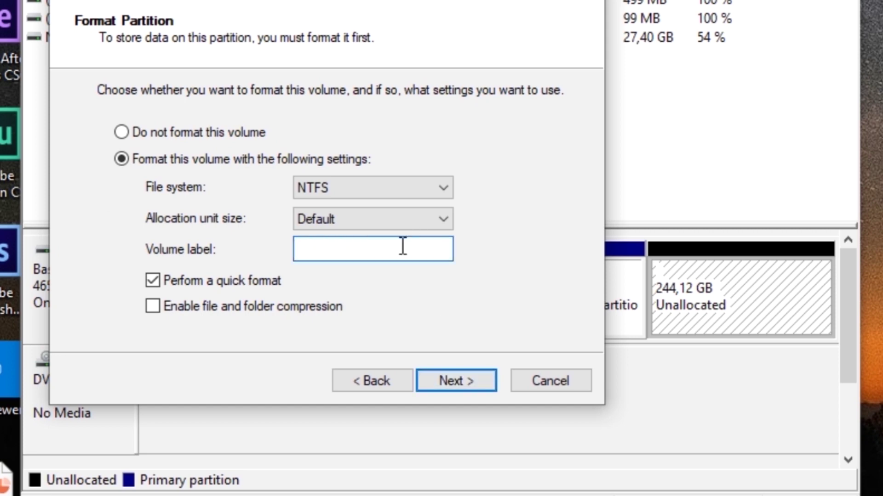
{"action": "type", "text": "Disk"}
{"action": "left_click", "coordinate": [466, 379]}
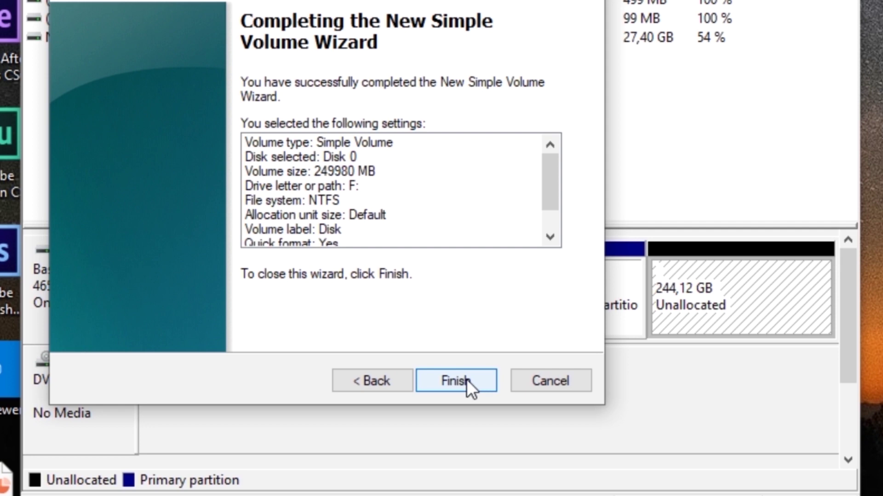
{"action": "left_click", "coordinate": [466, 379]}
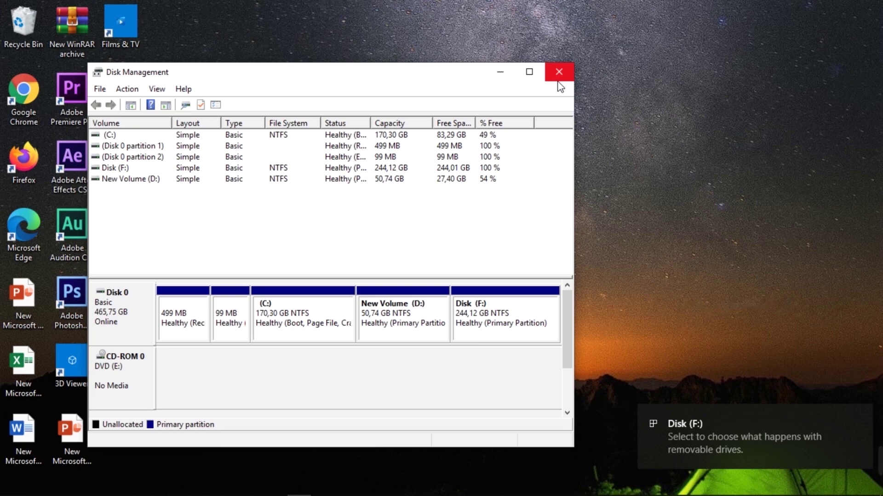
- Minimize Disk Management and show the drives under This PC in File Explorer
{"action": "left_click", "coordinate": [500, 73]}
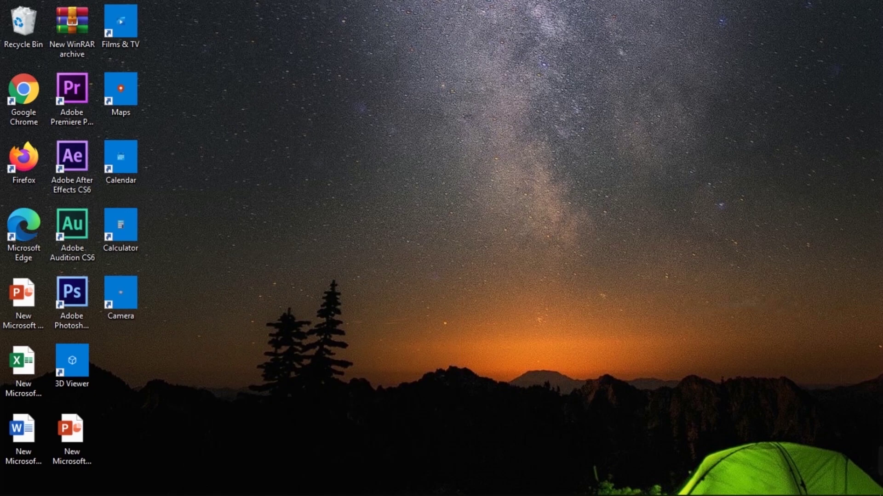
{"action": "mouse_move", "coordinate": [203, 494]}
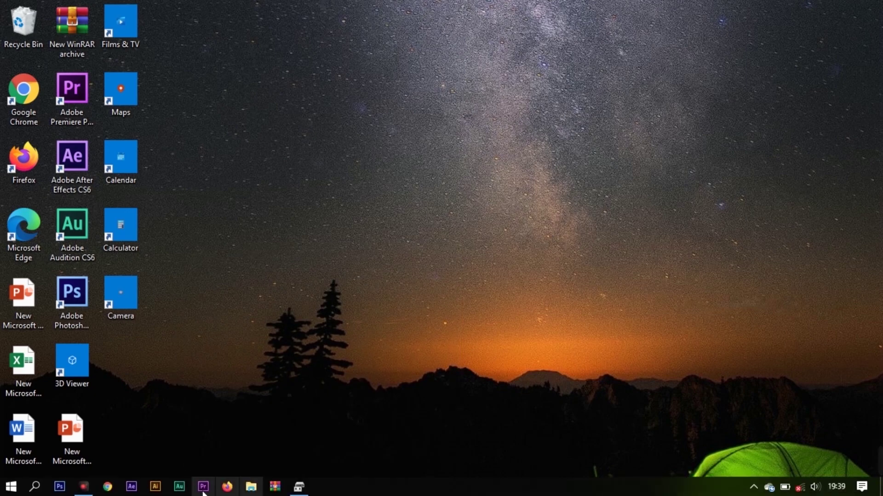
{"action": "left_click", "coordinate": [250, 494]}
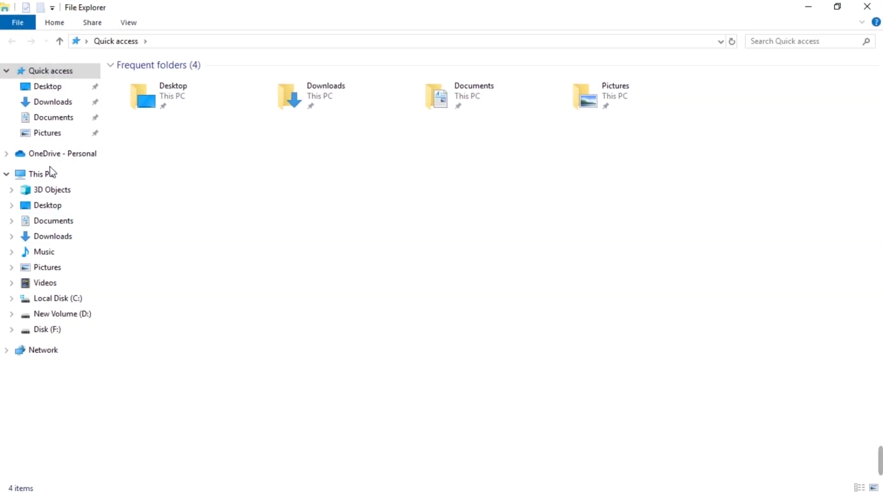
{"action": "double_click", "coordinate": [48, 177]}
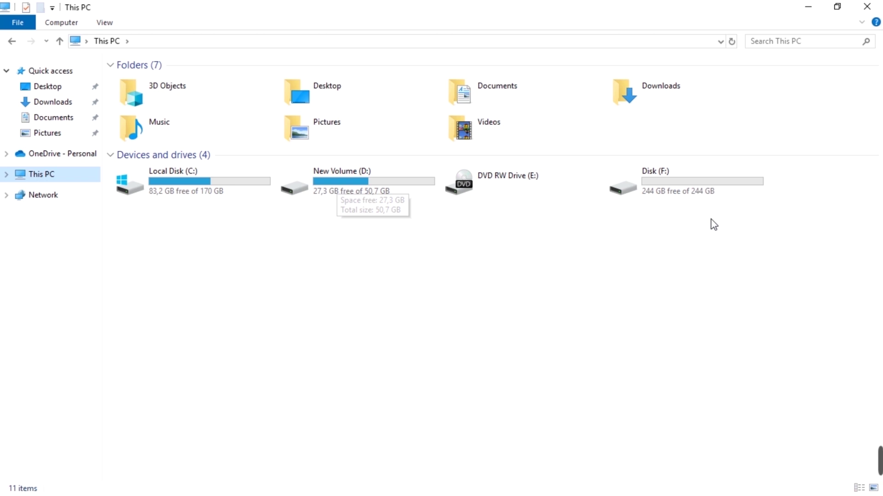
- Copy all files and folders from New Volume (D:) into the root of Disk (F:)
{"action": "double_click", "coordinate": [343, 189]}
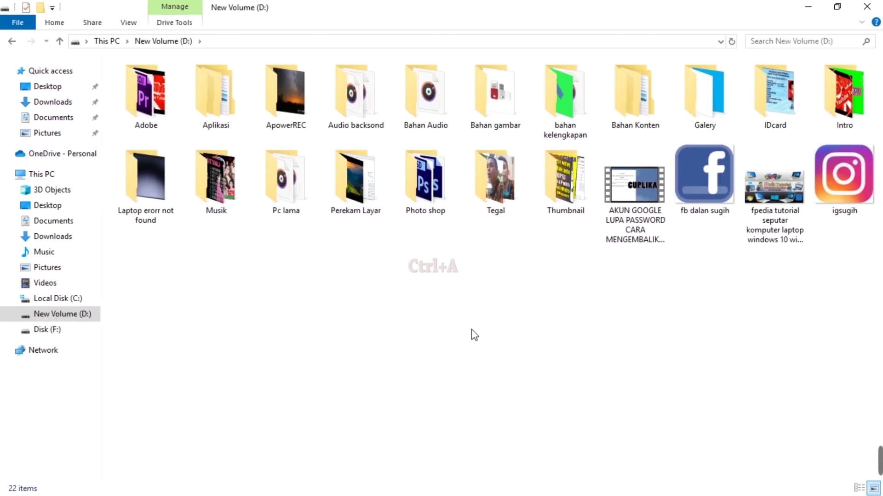
{"action": "key", "text": "ctrl+a"}
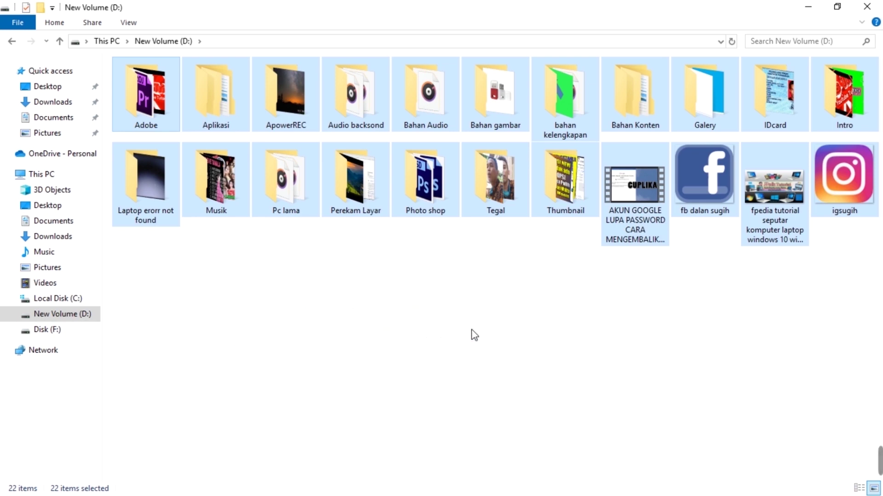
{"action": "left_click", "coordinate": [11, 42]}
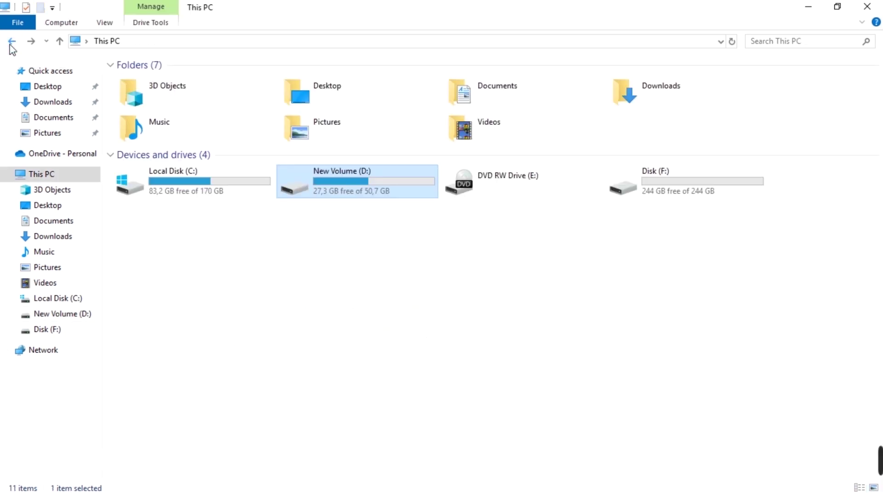
{"action": "key", "text": "ctrl+v"}
{"action": "double_click", "coordinate": [684, 186]}
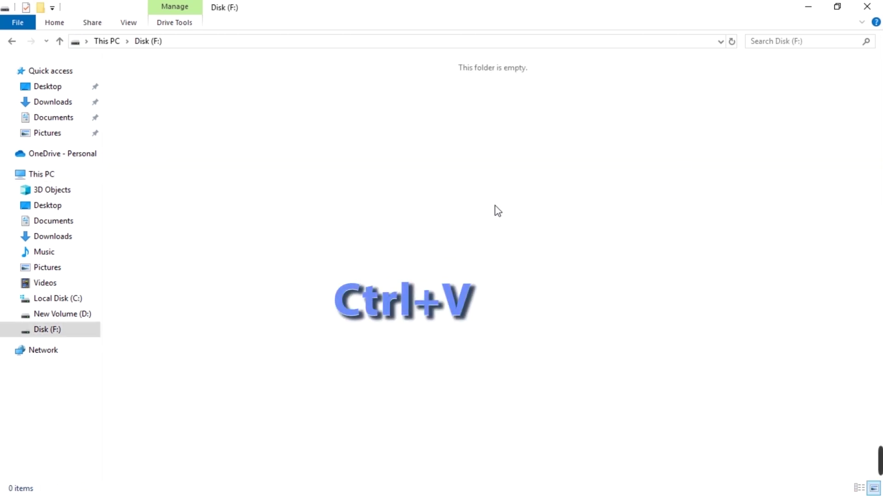
{"action": "key", "text": "ctrl+v"}
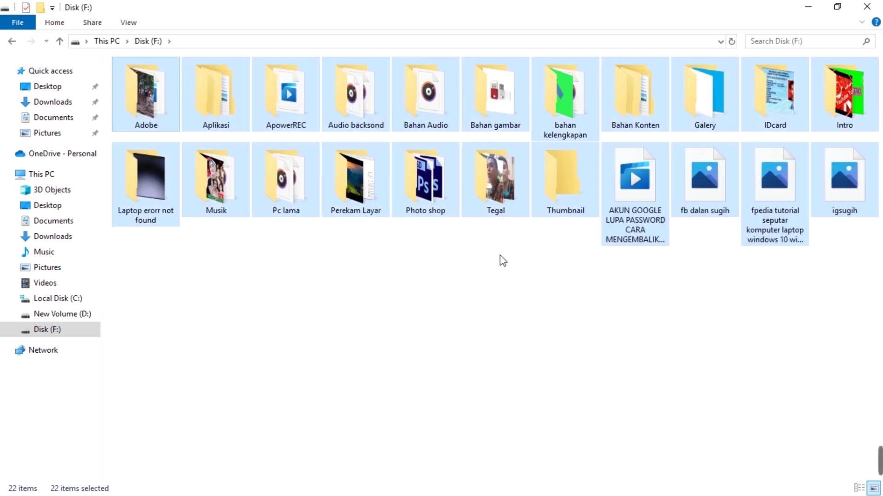
{"action": "left_click", "coordinate": [487, 288]}
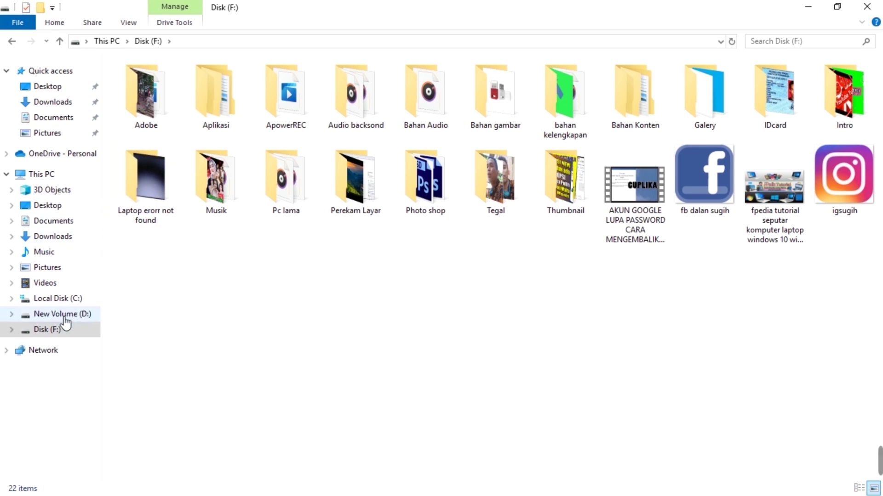
- Delete all files and folders from New Volume (D:) and refresh the drive view in This PC
{"action": "left_click", "coordinate": [61, 175]}
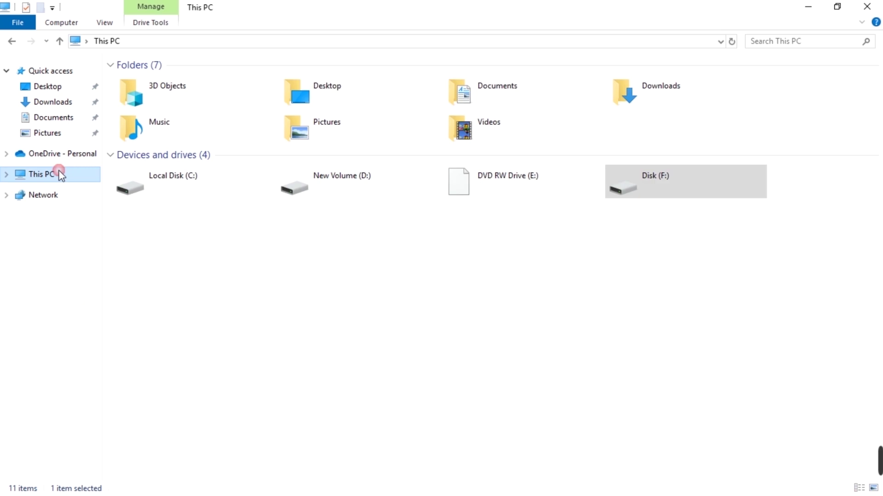
{"action": "double_click", "coordinate": [370, 199]}
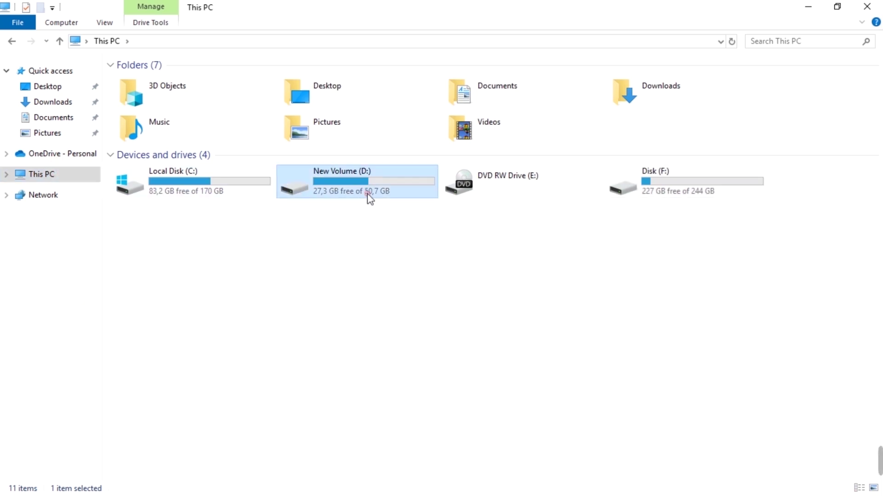
{"action": "key", "text": "ctrl+a"}
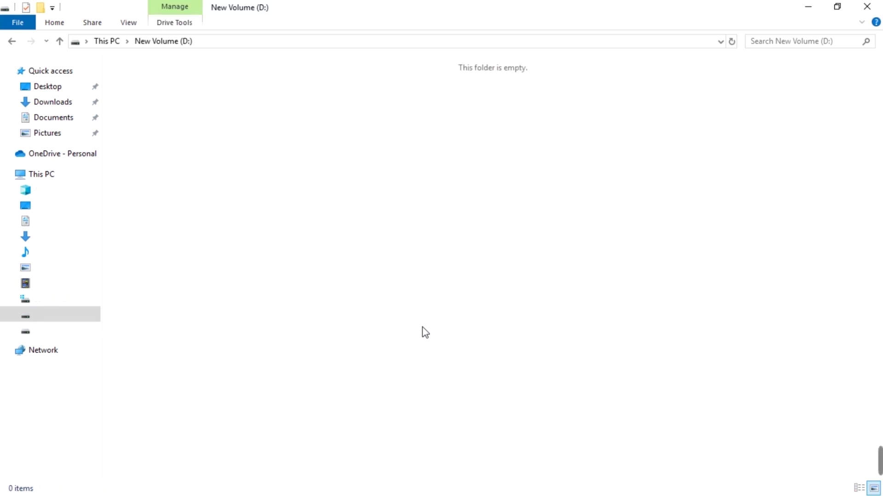
{"action": "left_click", "coordinate": [12, 41]}
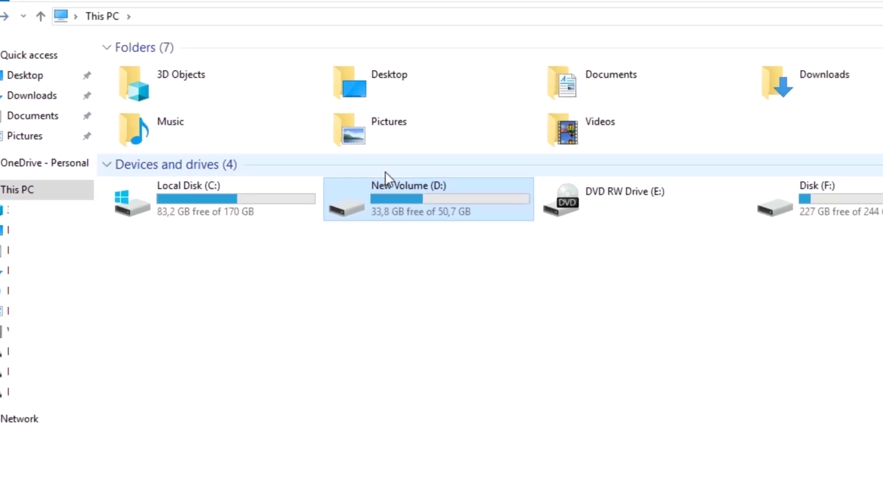
{"action": "right_click", "coordinate": [391, 256]}
{"action": "left_click", "coordinate": [470, 325]}
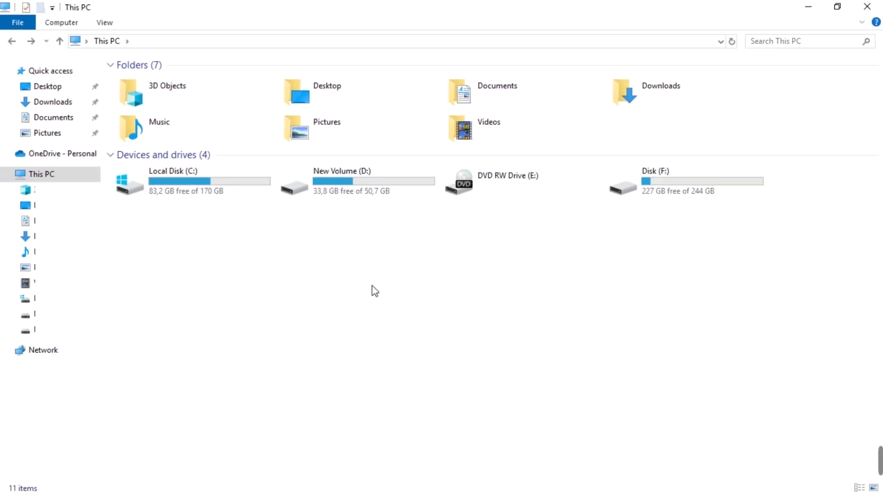
- Minimize File Explorer, switch to Disk Management and delete the New Volume (D:) partition on Disk 0
{"action": "left_click", "coordinate": [807, 9]}
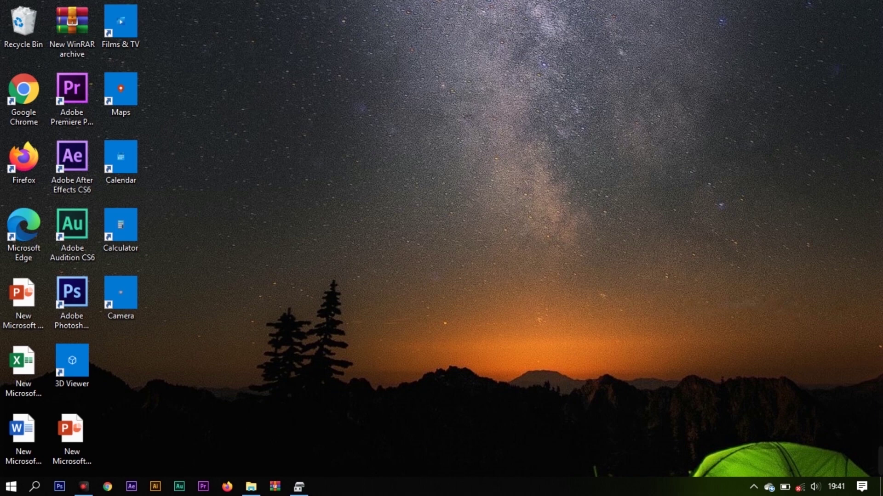
{"action": "mouse_move", "coordinate": [303, 491]}
{"action": "left_click", "coordinate": [293, 444]}
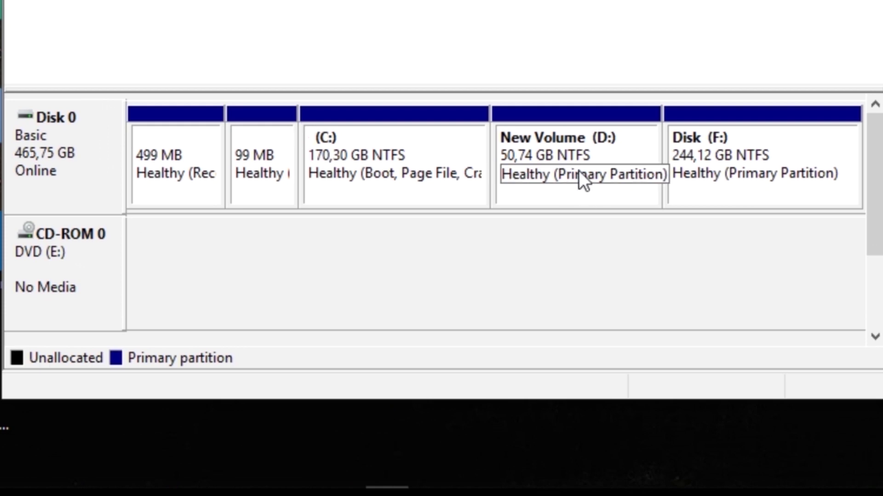
{"action": "left_click", "coordinate": [553, 147]}
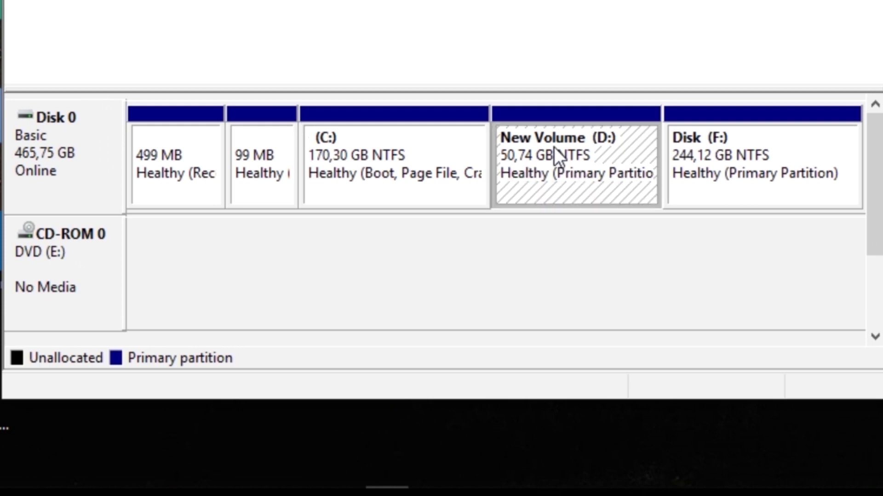
{"action": "right_click", "coordinate": [556, 156]}
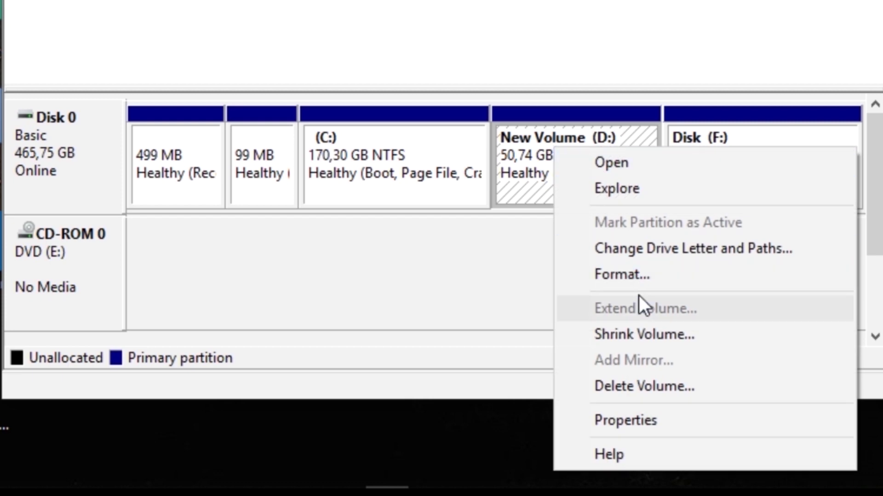
{"action": "left_click", "coordinate": [628, 386]}
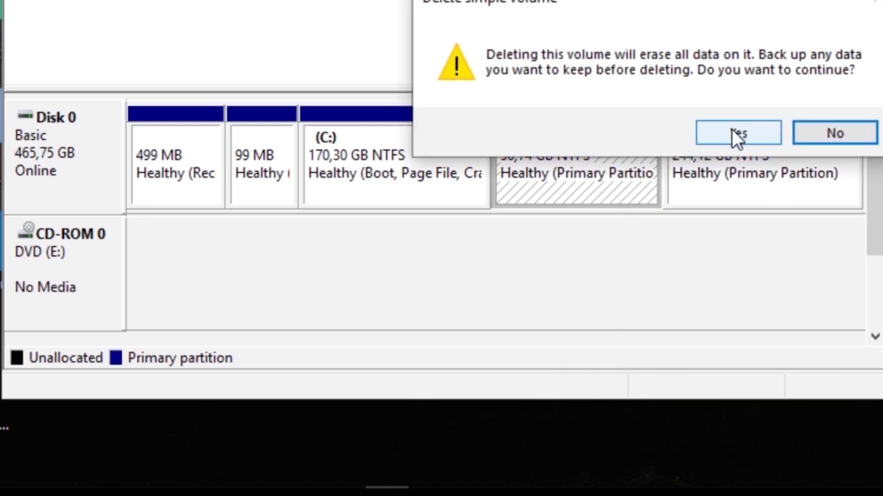
{"action": "left_click", "coordinate": [732, 130]}
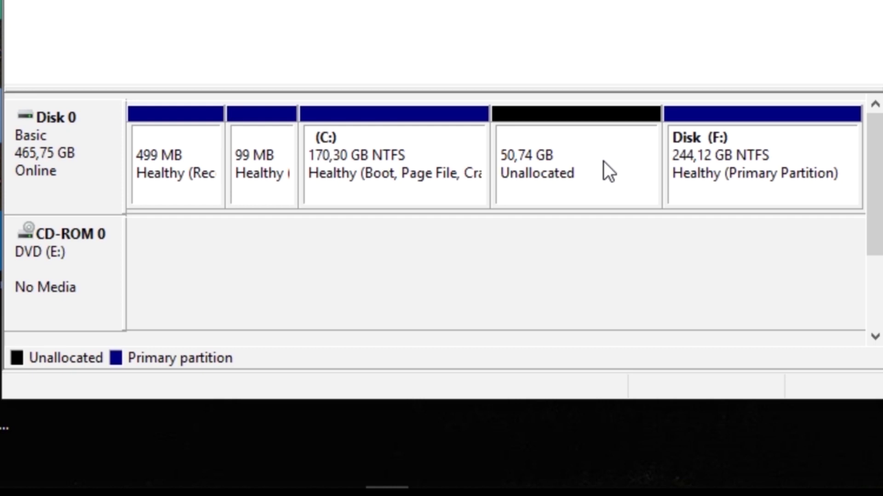
- Extend the C: volume with the full 51958 MB of unallocated space on Disk 0
{"action": "right_click", "coordinate": [433, 151]}
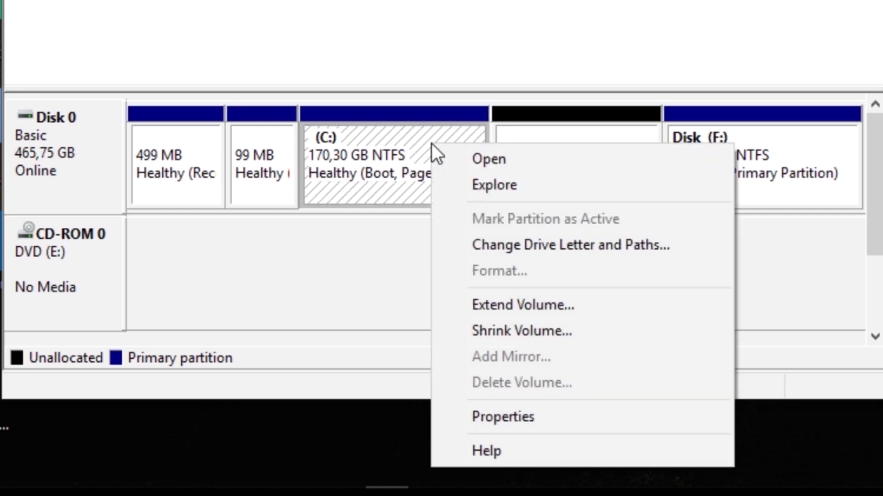
{"action": "left_click", "coordinate": [520, 307]}
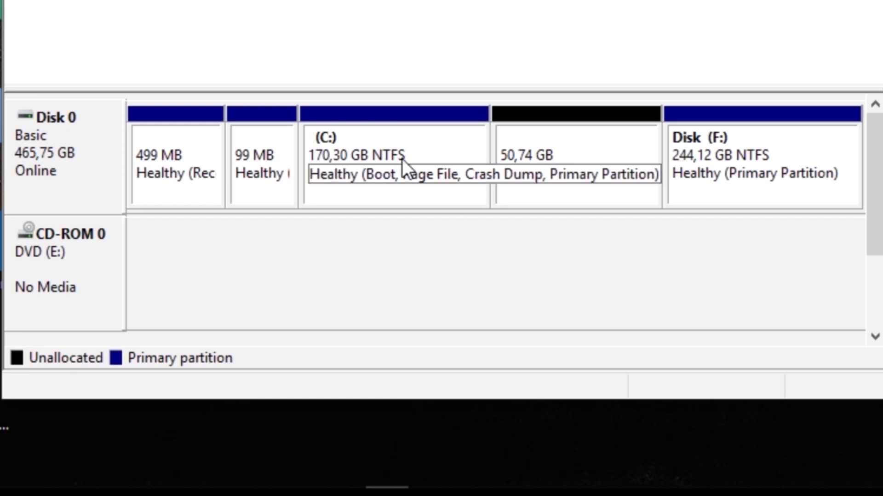
{"action": "right_click", "coordinate": [433, 152]}
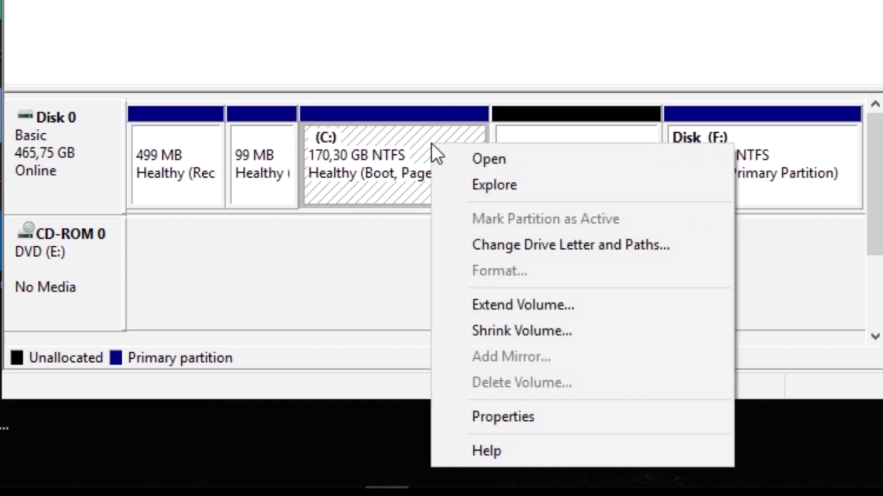
{"action": "left_click", "coordinate": [527, 304]}
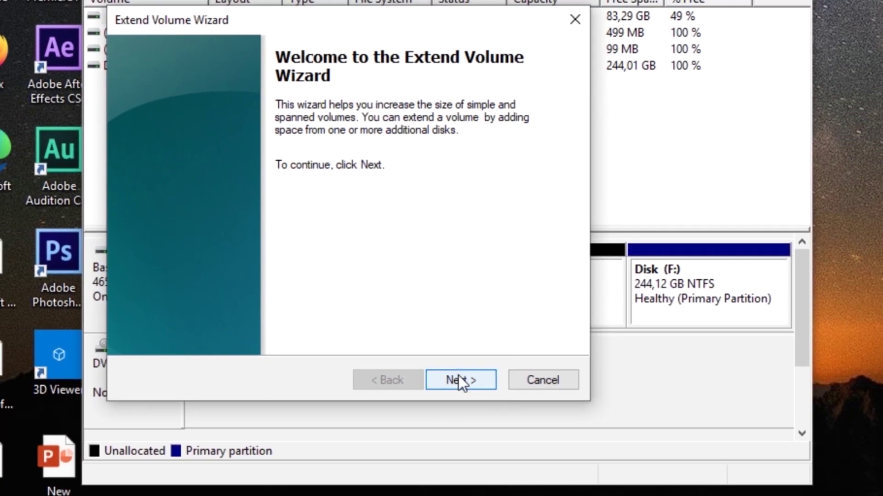
{"action": "left_click", "coordinate": [459, 379]}
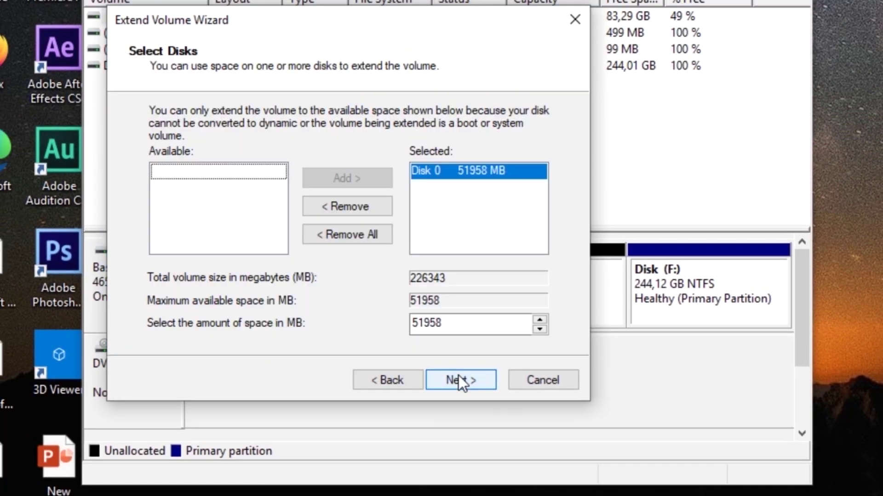
{"action": "left_click", "coordinate": [441, 323]}
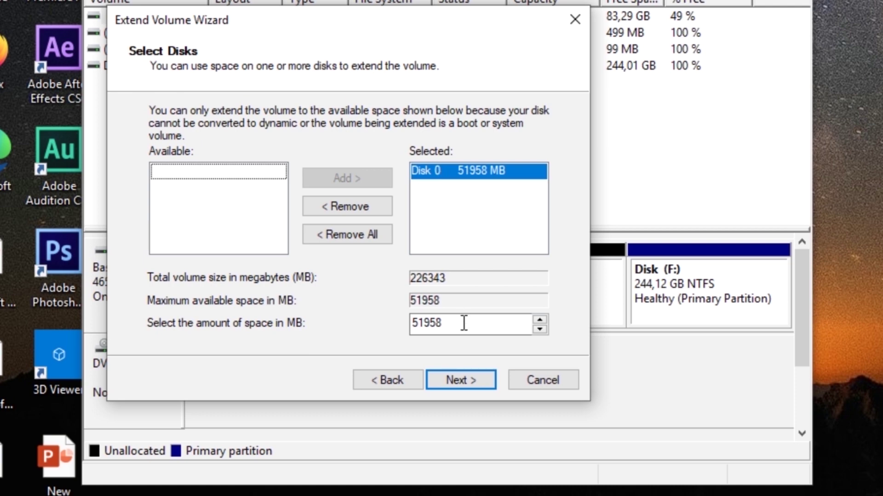
{"action": "left_click", "coordinate": [467, 381]}
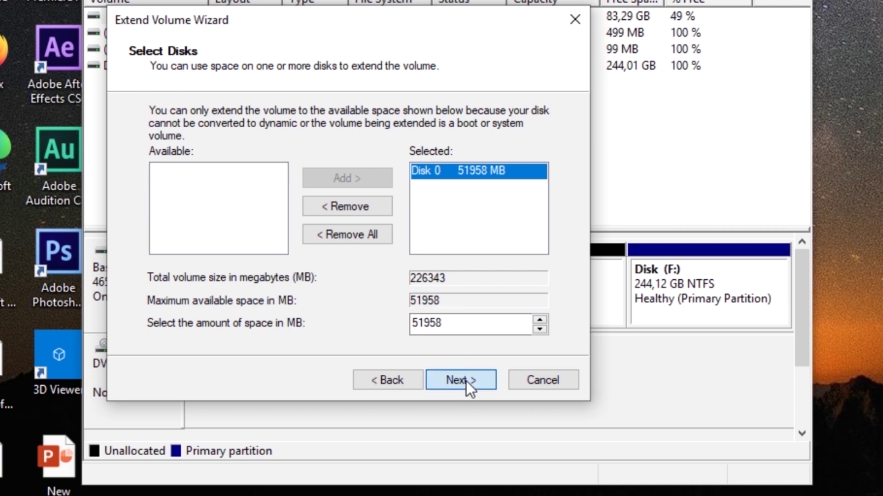
{"action": "left_click", "coordinate": [460, 380]}
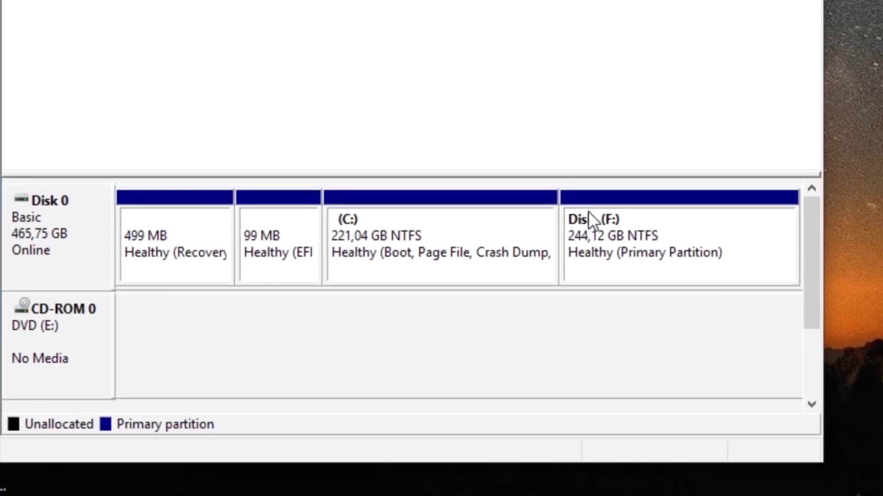
- Change the drive letter of Disk (F:) to D, accept the drive-letter warning and close Disk Management
{"action": "left_click", "coordinate": [668, 233]}
{"action": "right_click", "coordinate": [666, 224]}
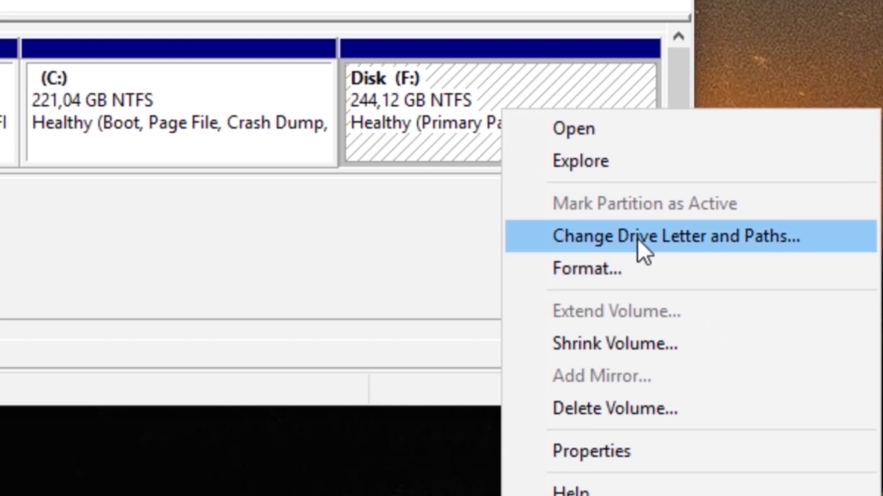
{"action": "left_click", "coordinate": [638, 237]}
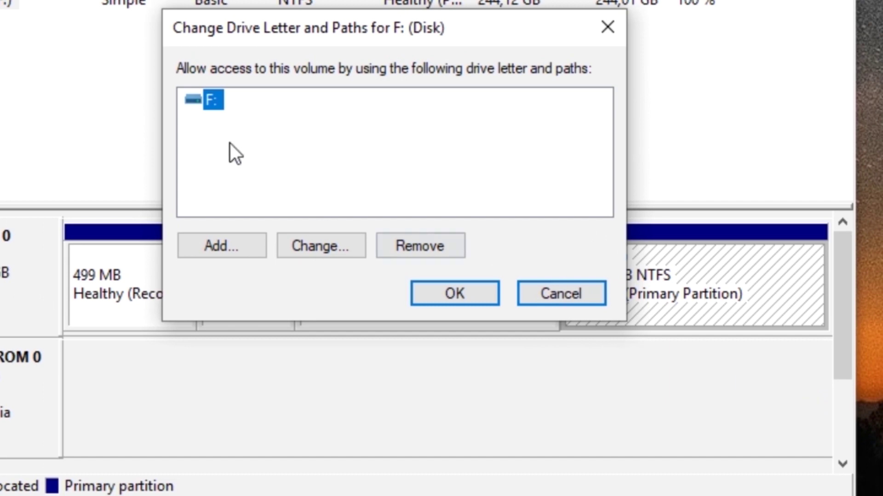
{"action": "left_click", "coordinate": [322, 246]}
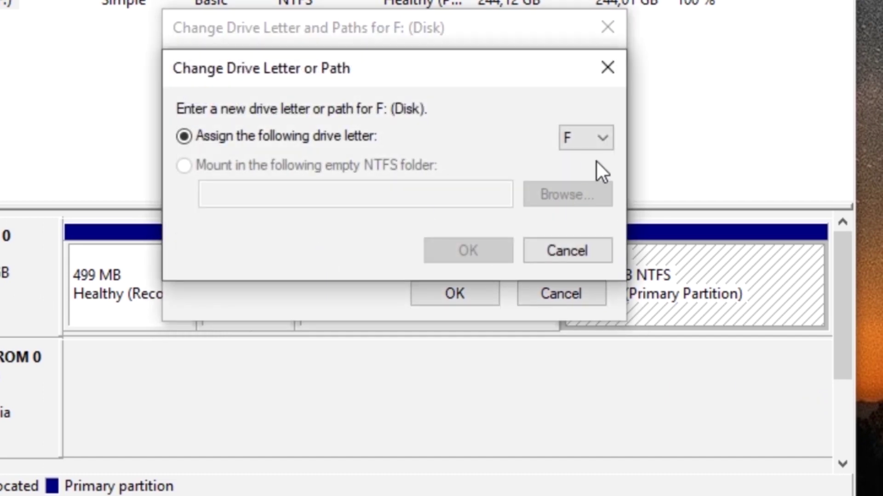
{"action": "left_click", "coordinate": [602, 138]}
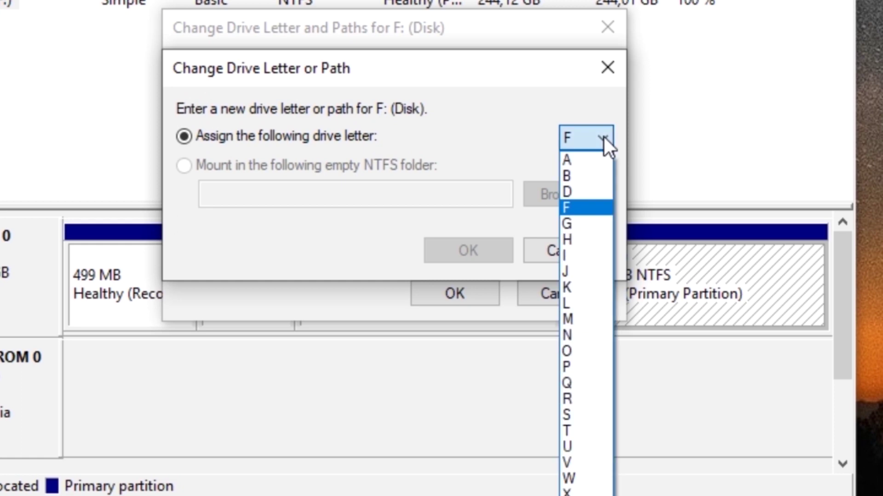
{"action": "left_click", "coordinate": [582, 190]}
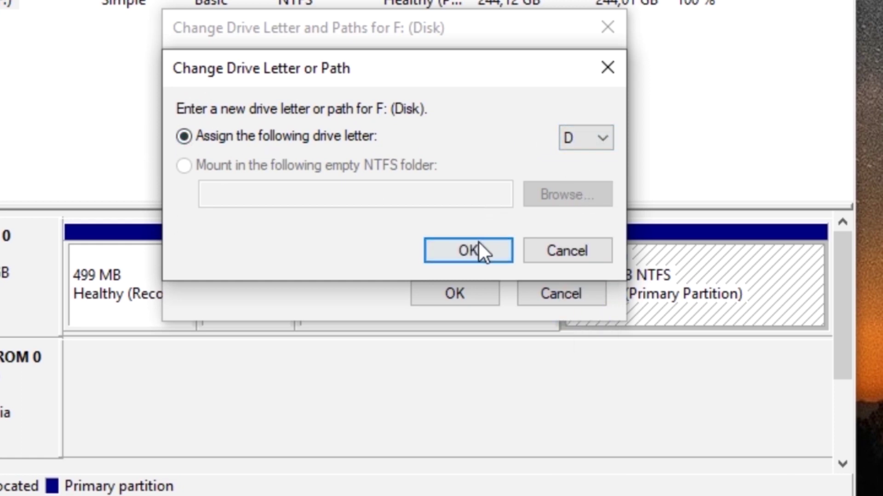
{"action": "left_click", "coordinate": [464, 253]}
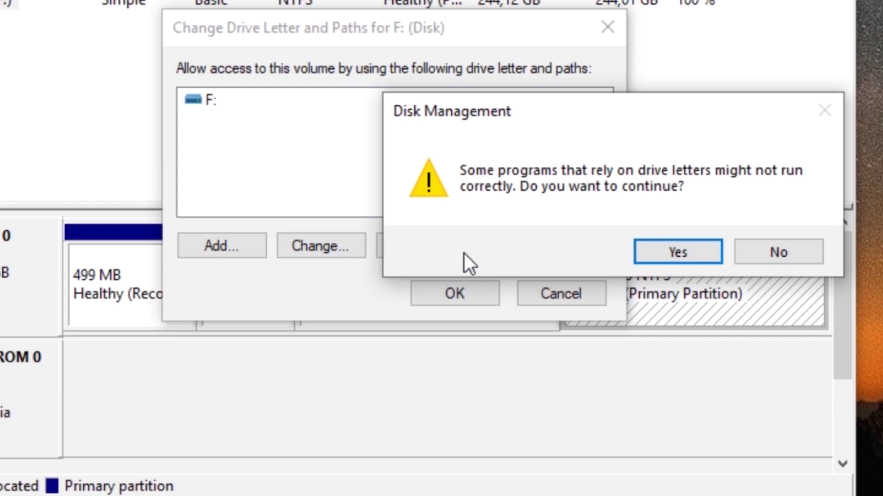
{"action": "left_click", "coordinate": [679, 255]}
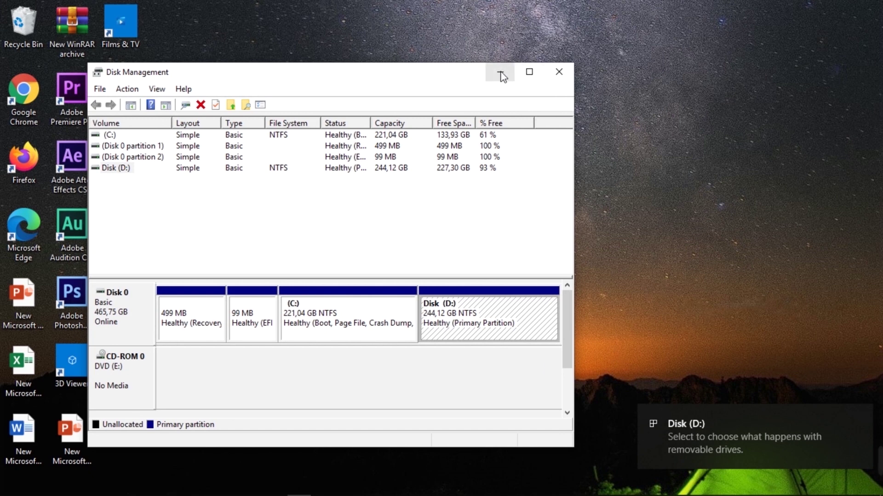
{"action": "left_click", "coordinate": [559, 72]}
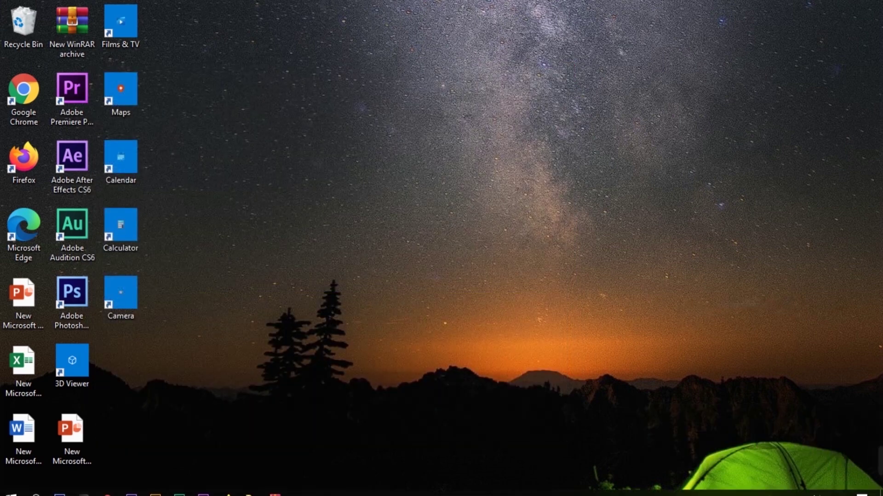
- Check the drives under This PC and the contents of Disk (D:) in File Explorer, and close the window
{"action": "left_click", "coordinate": [246, 493]}
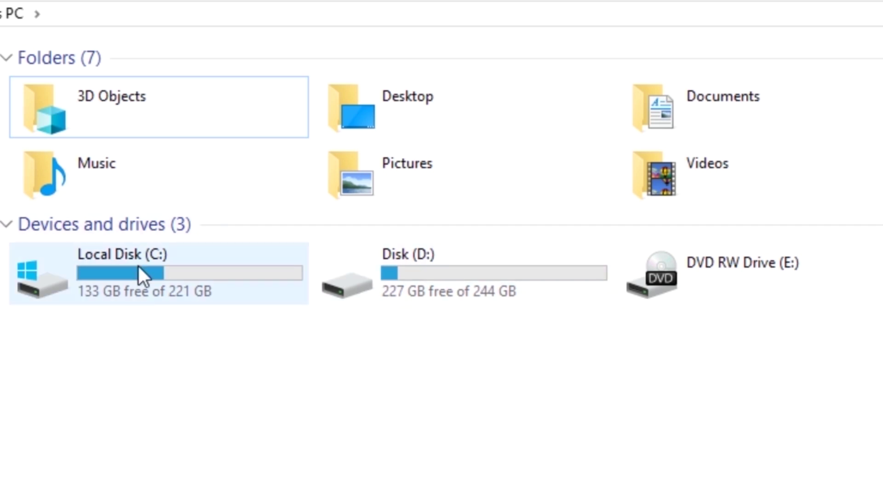
{"action": "mouse_move", "coordinate": [180, 300]}
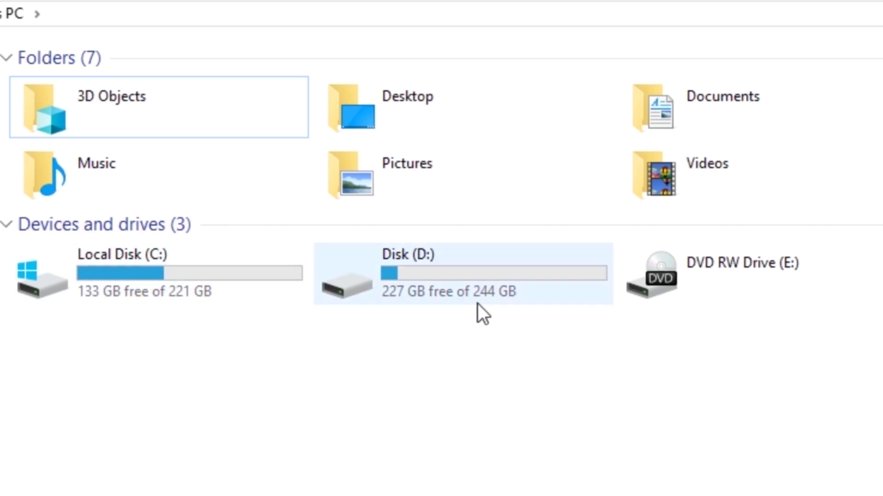
{"action": "double_click", "coordinate": [465, 280]}
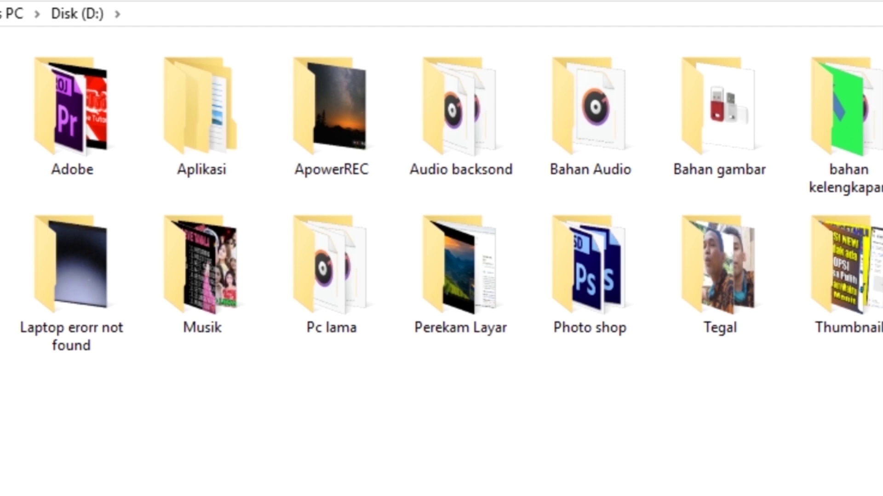
{"action": "left_click", "coordinate": [5, 43]}
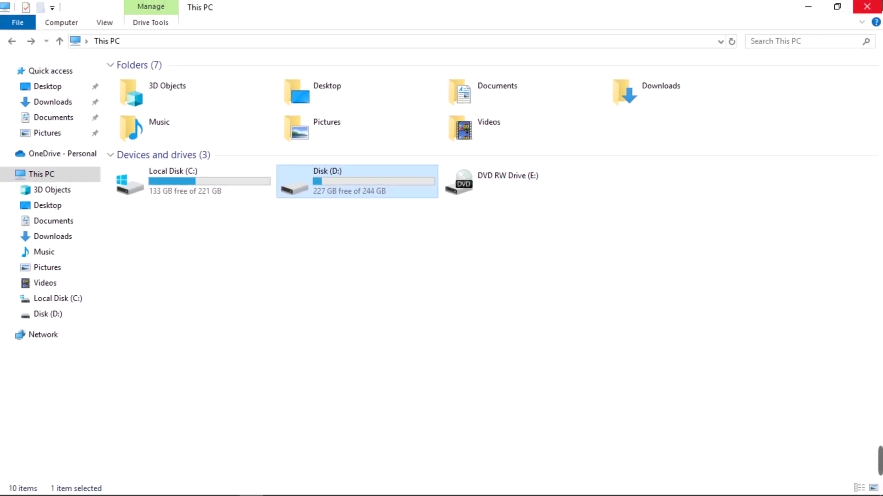
{"action": "left_click", "coordinate": [874, 8]}
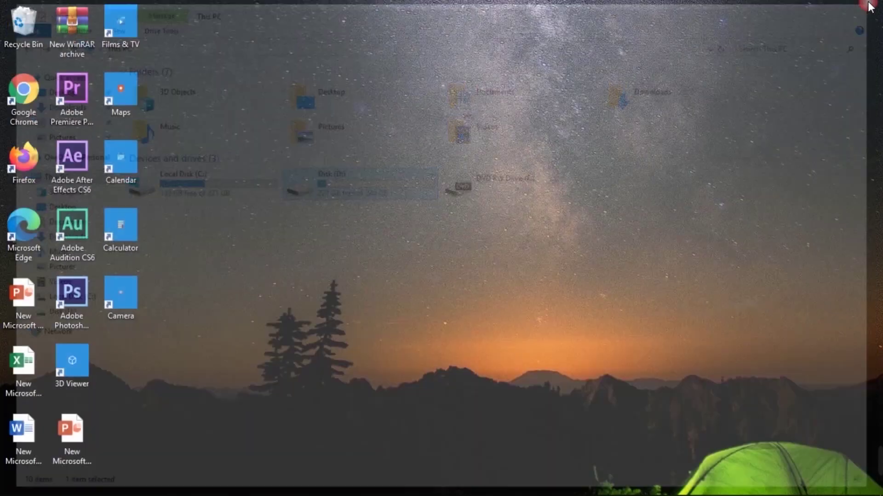